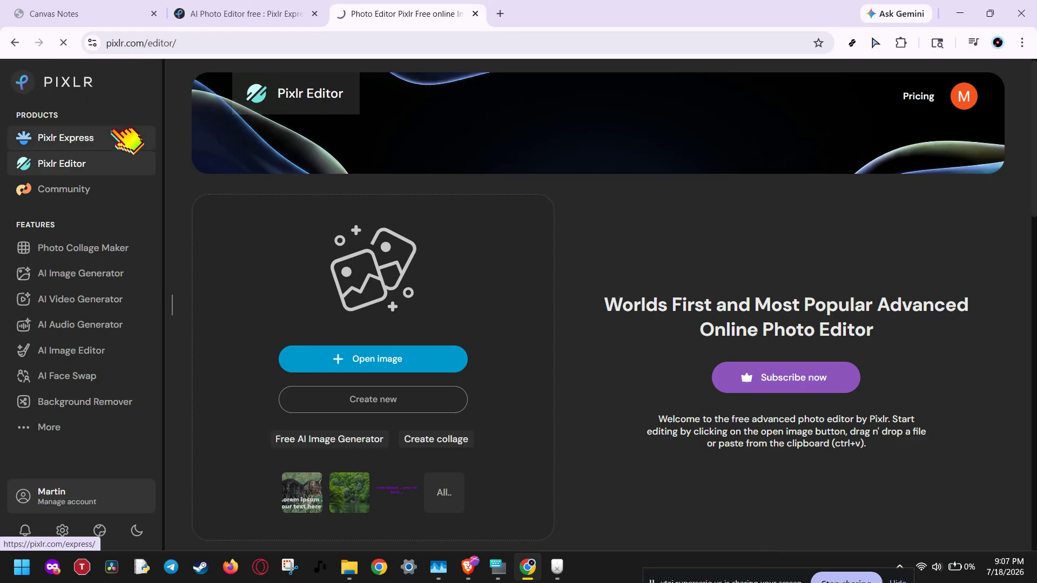
Open the cloud photo pexels-scgough-16695519.jpg from the Assets folder in Pixlr Editor.
click(113, 132)
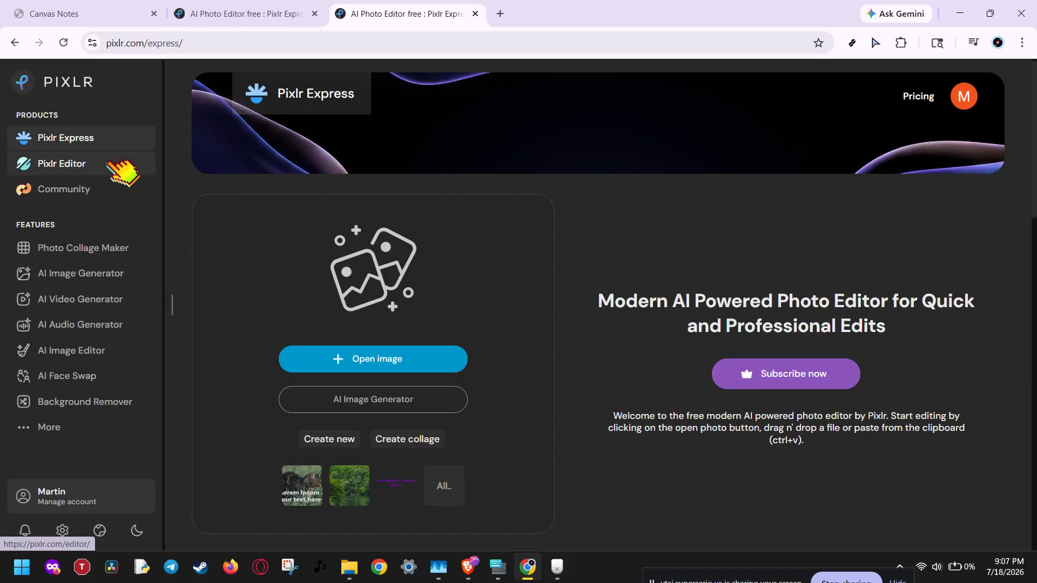
click(109, 163)
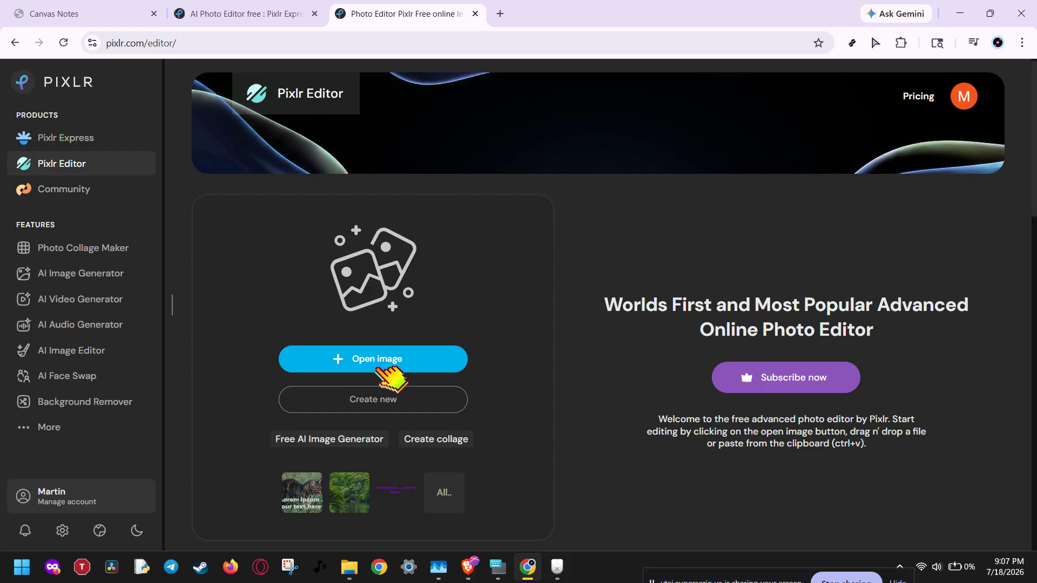
click(399, 362)
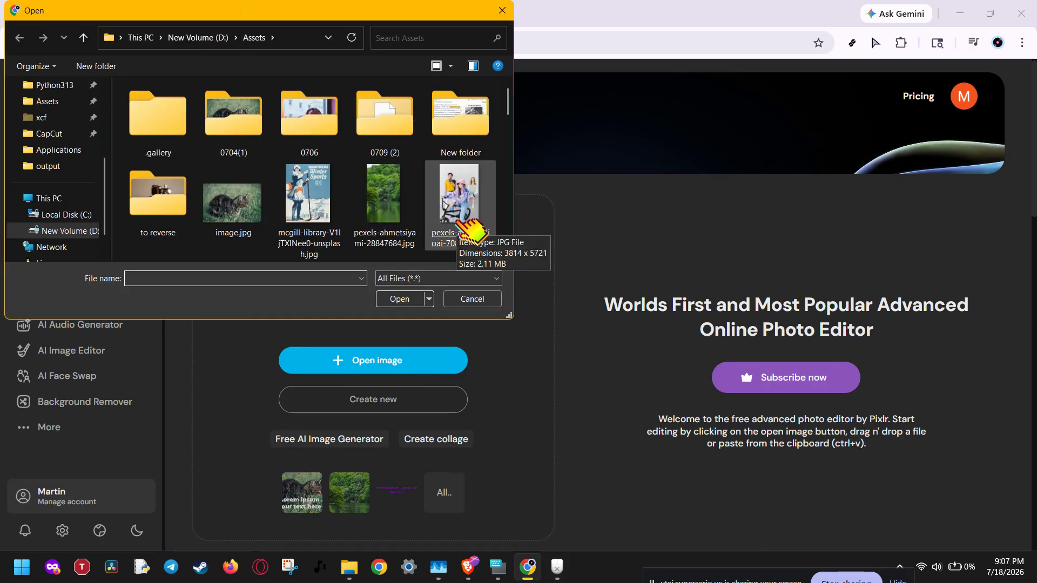
scroll(426, 208, down, 1)
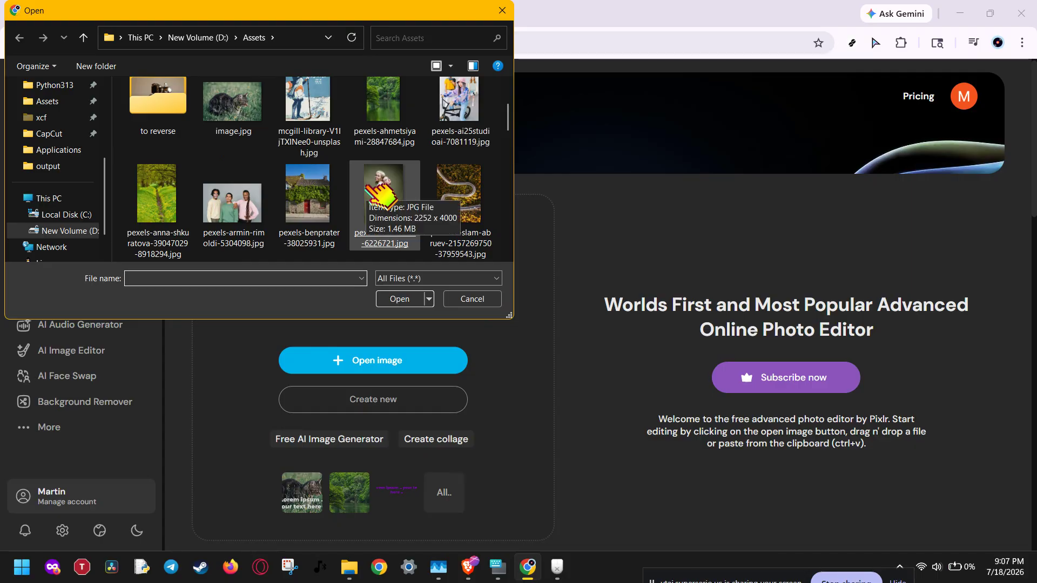
scroll(435, 204, down, 1)
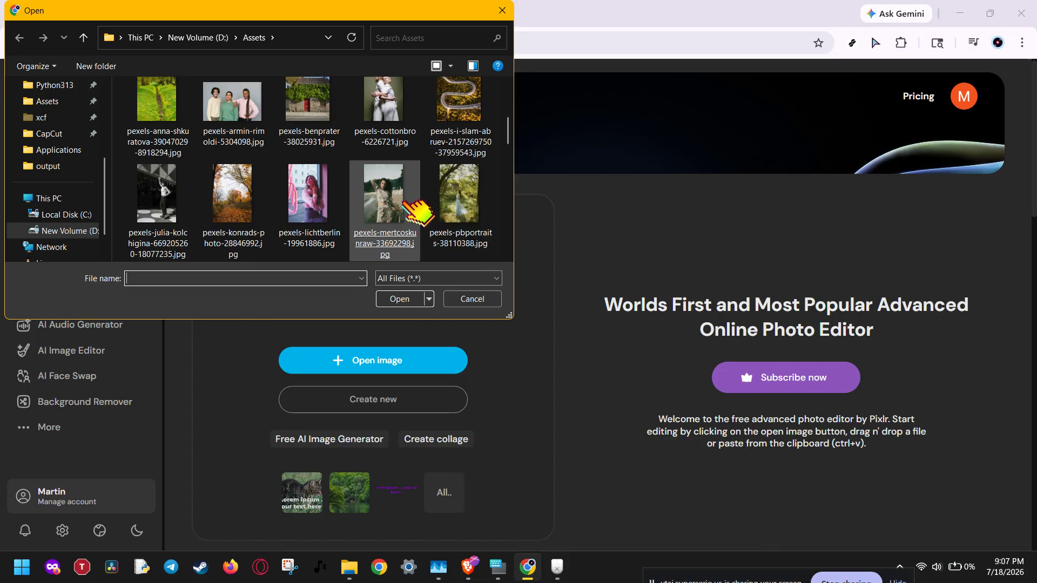
scroll(371, 201, down, 1)
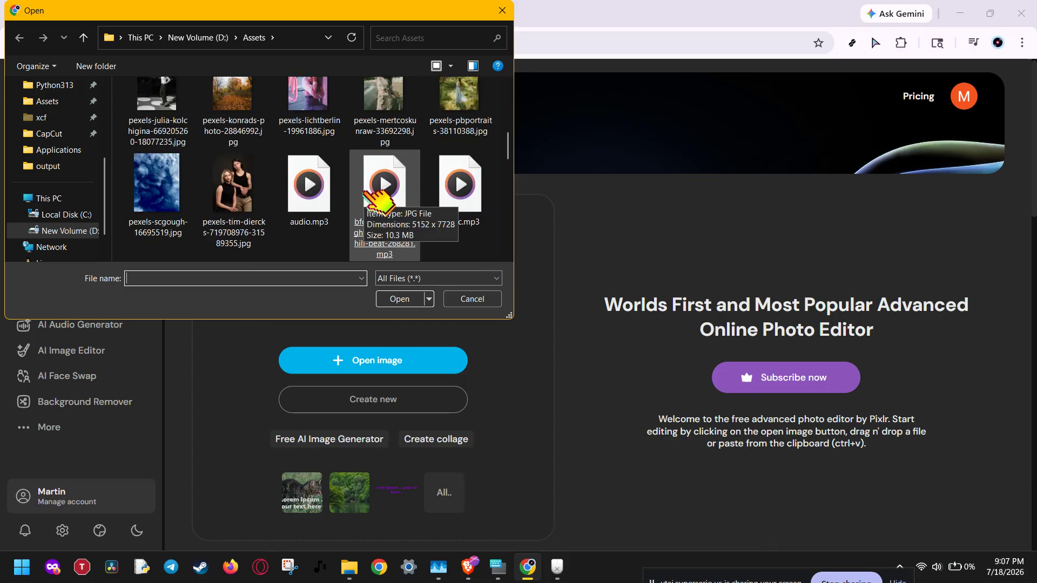
double_click(184, 186)
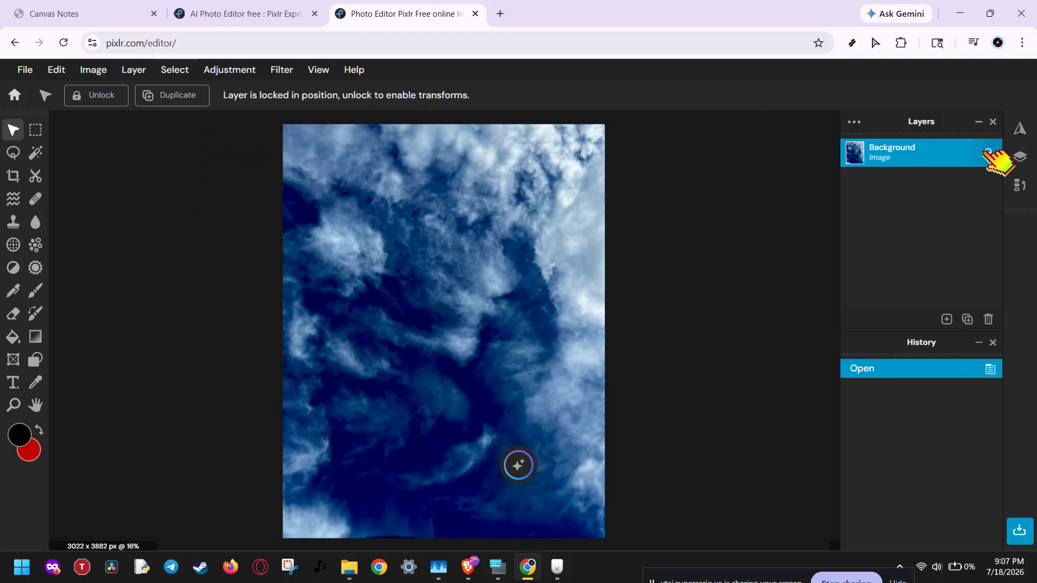
Add the Montreal Winter Sports poster mcgill-library-V1IjTXINee0-unsplash.jpg as a new image layer.
click(145, 69)
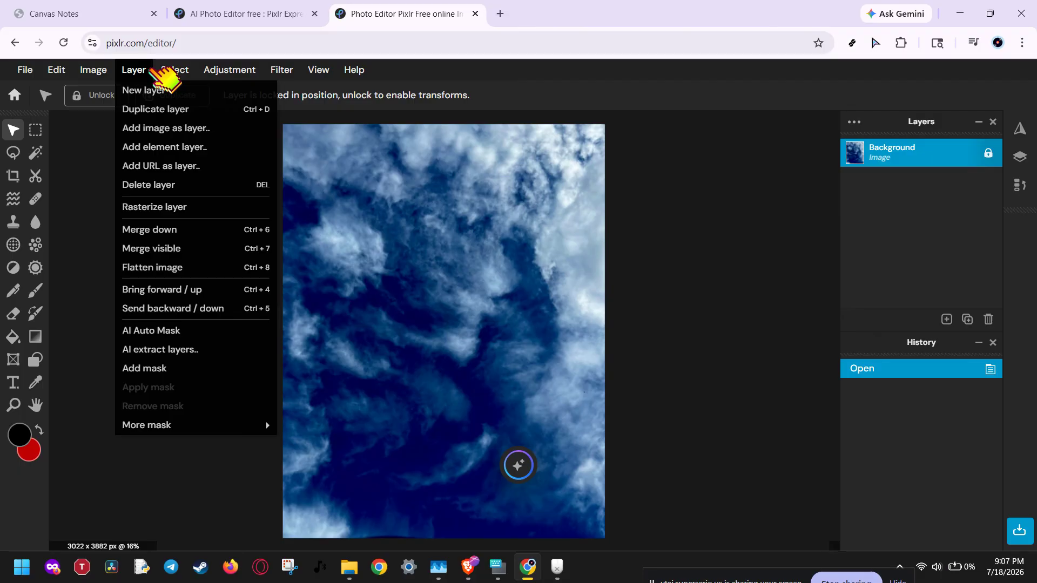
mouse_move(135, 69)
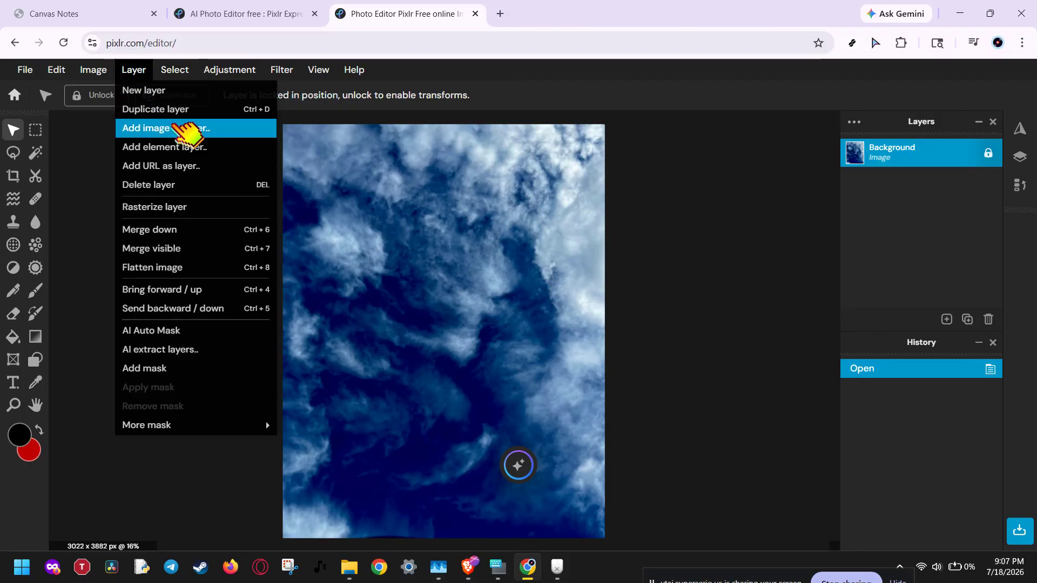
click(207, 129)
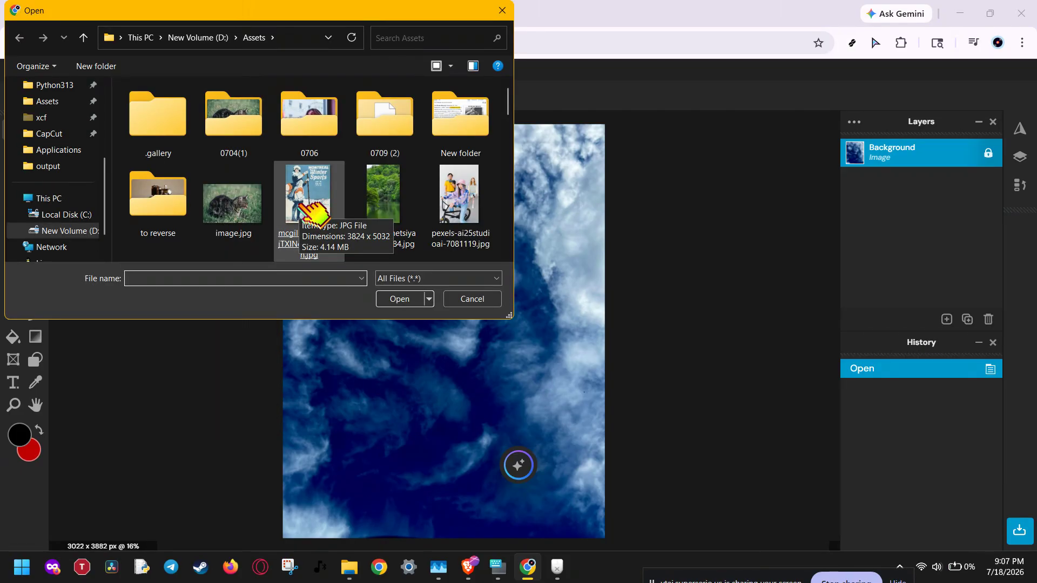
scroll(313, 212, down, 3)
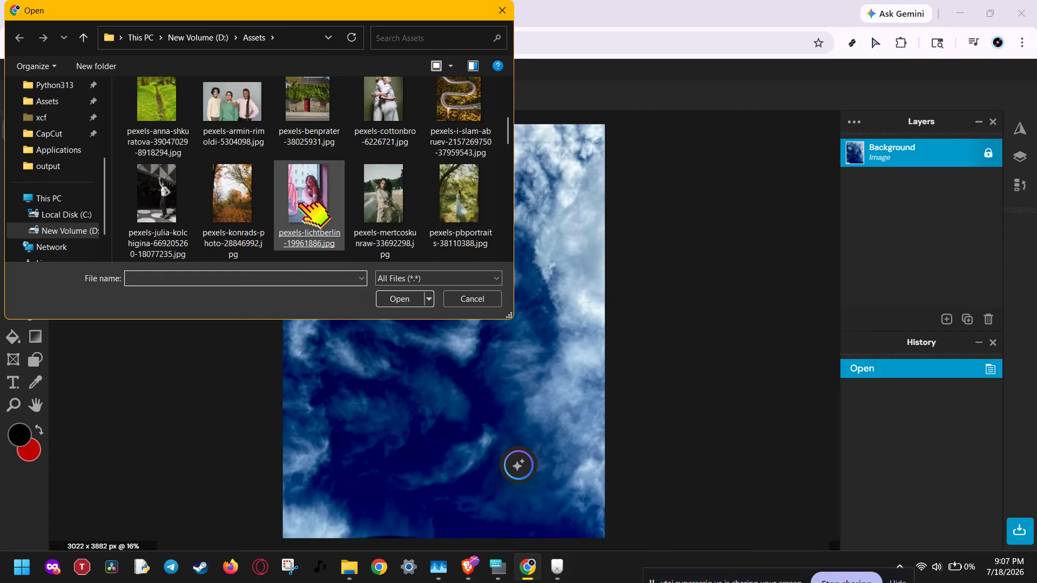
scroll(313, 213, down, 1)
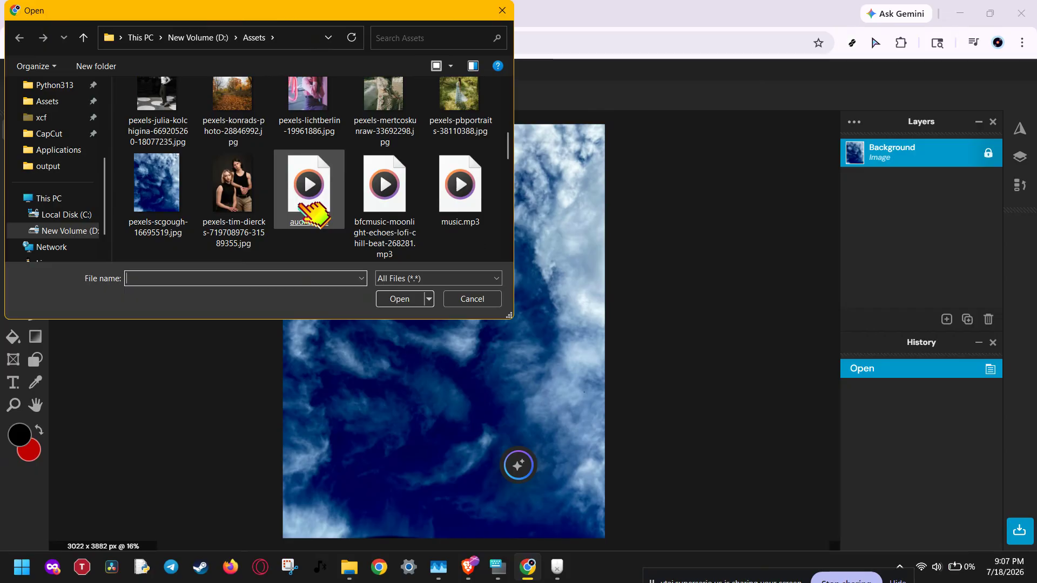
scroll(313, 212, down, 1)
scroll(319, 200, up, 2)
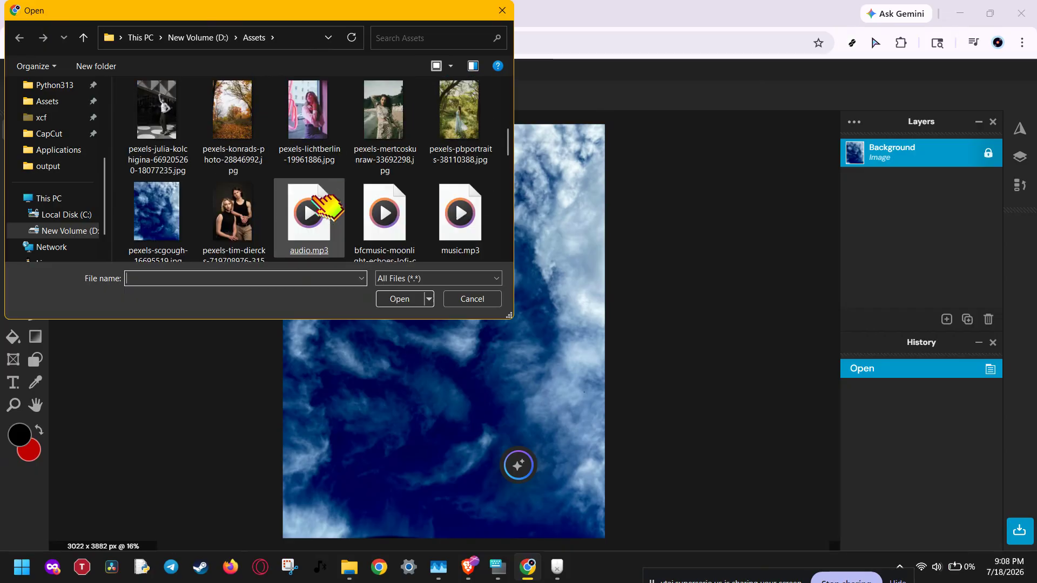
scroll(324, 203, up, 3)
click(317, 143)
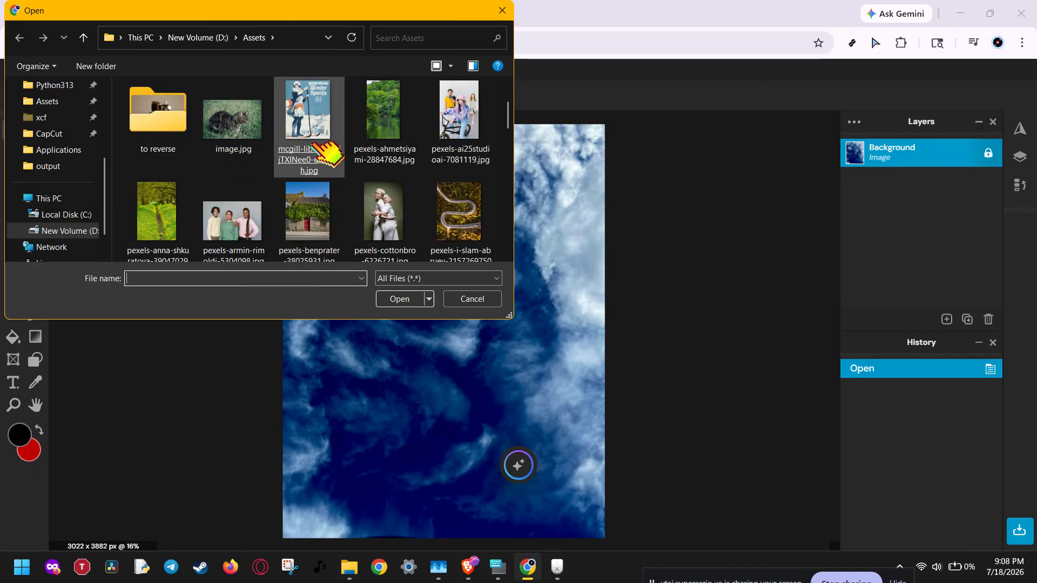
double_click(324, 149)
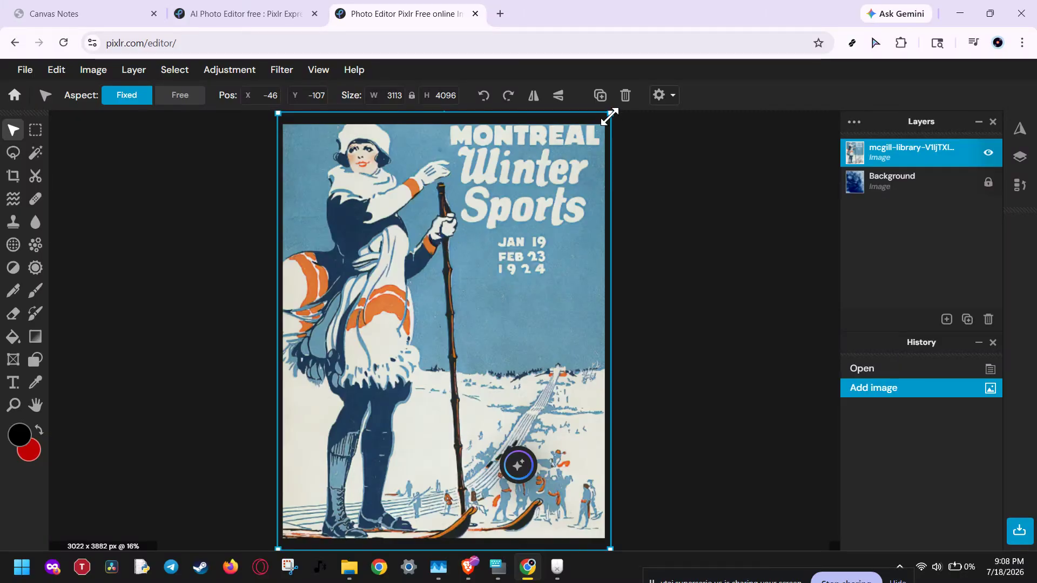
Scale the poster layer down to about 1750 × 2303 px and center it on the clouds.
drag(610, 116, 462, 303)
drag(370, 373, 437, 291)
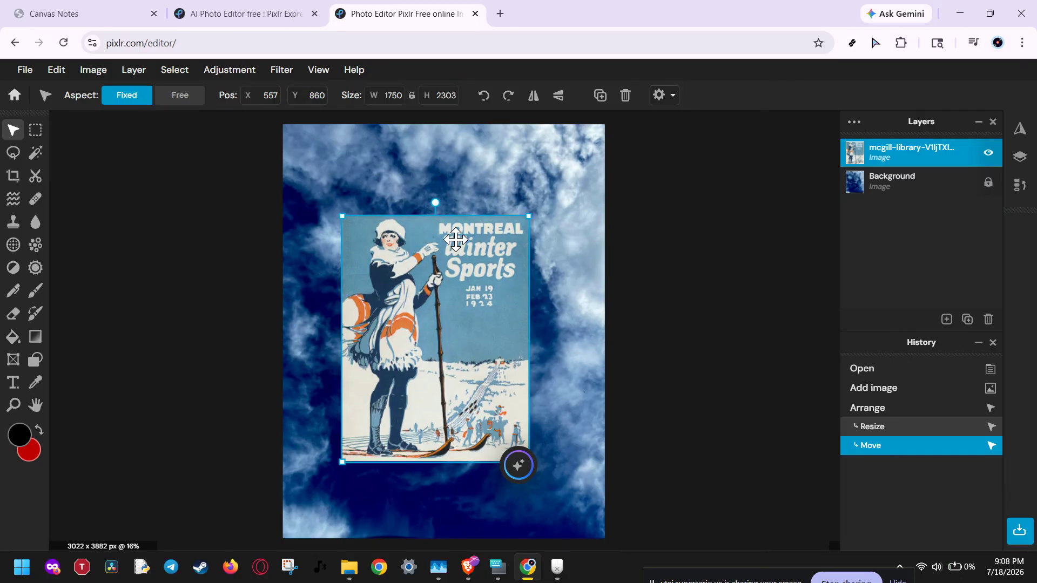
drag(456, 239, 465, 227)
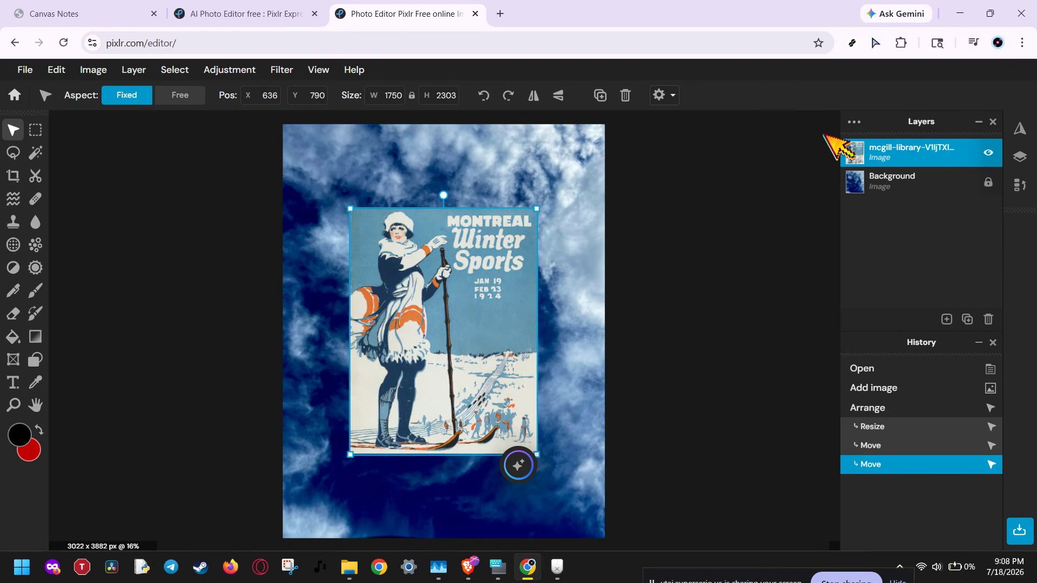
Set the poster layer's blend mode to Multiply in its layer settings.
click(854, 122)
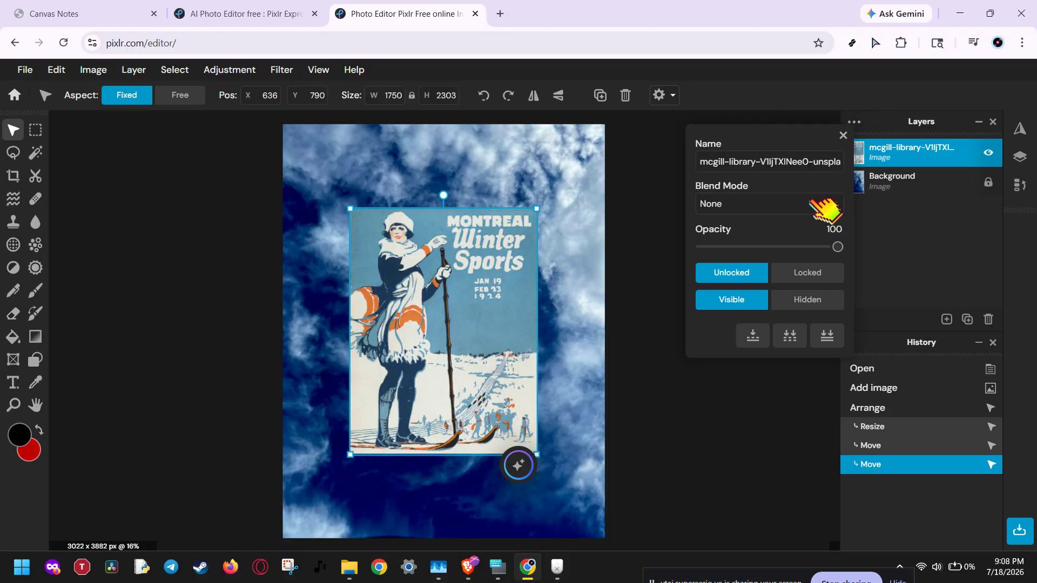
click(811, 205)
click(812, 206)
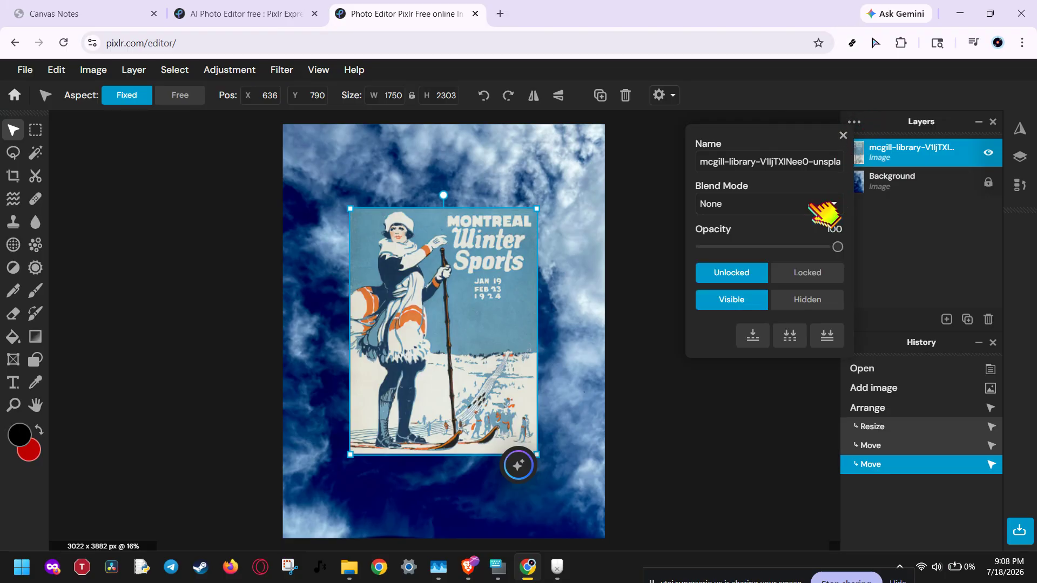
mouse_move(838, 246)
mouse_down()
mouse_move(697, 247)
mouse_move(828, 246)
mouse_up()
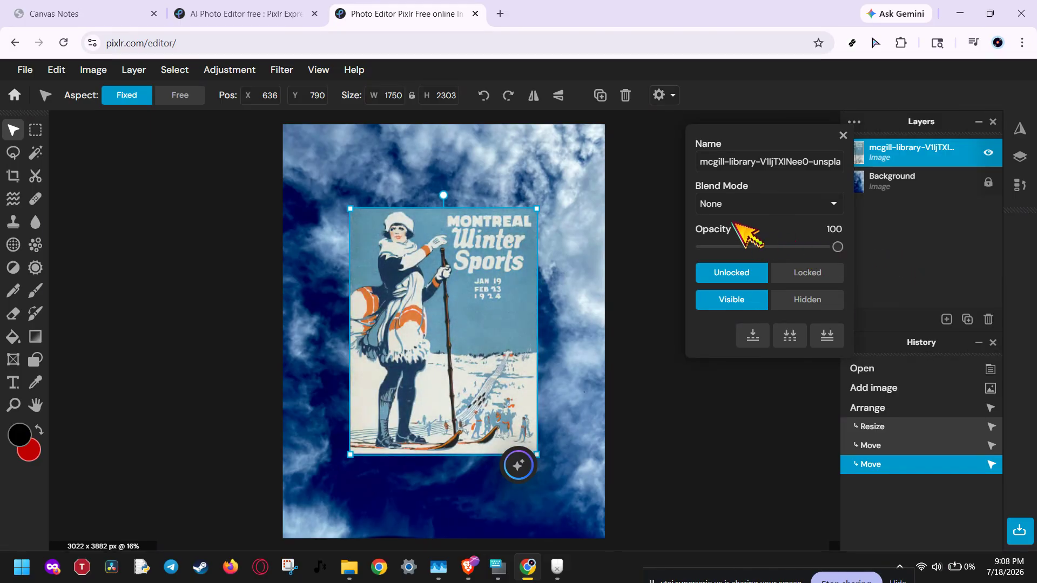
click(737, 204)
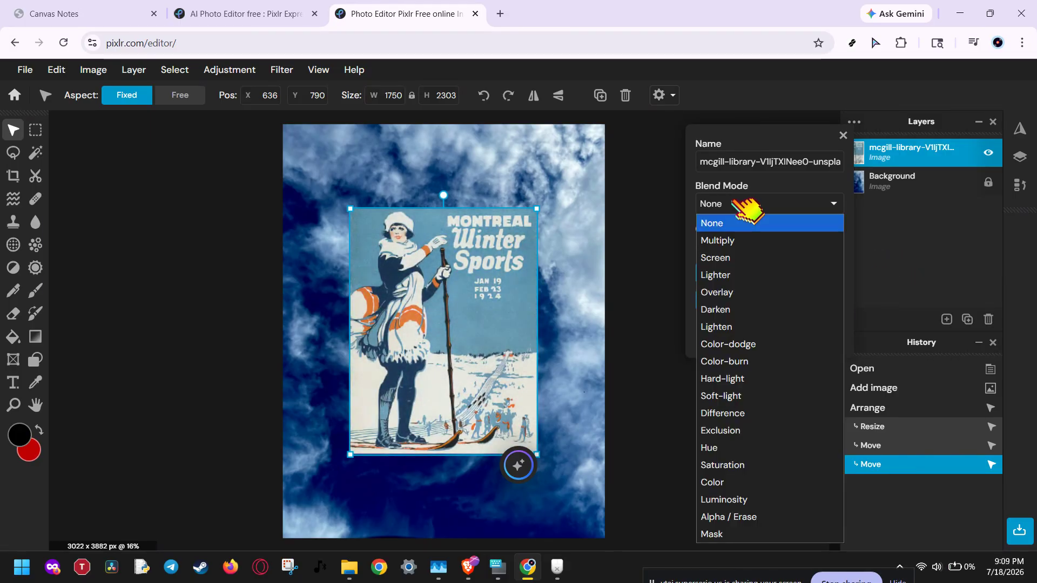
click(736, 224)
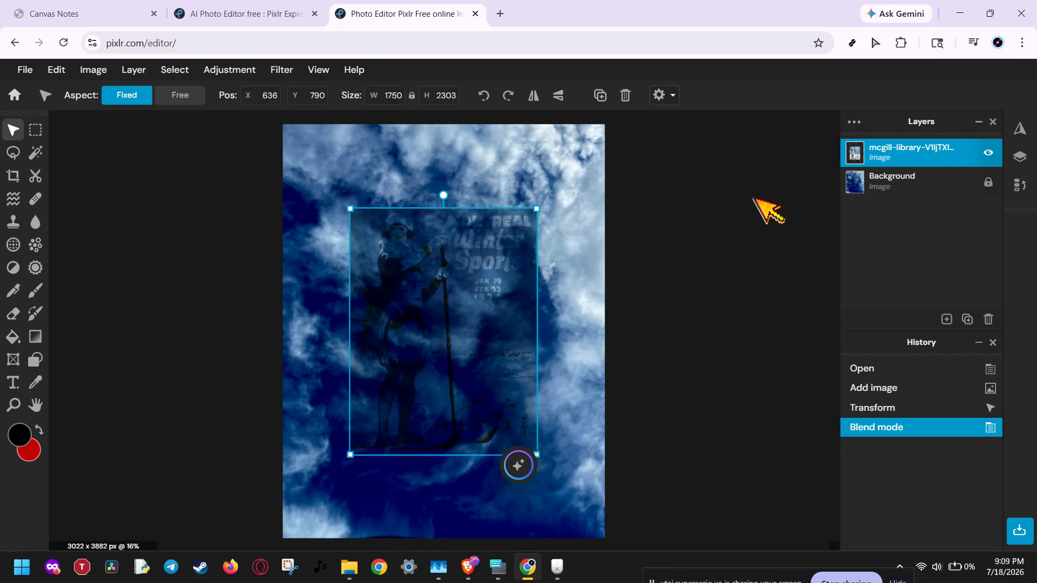
Change the poster layer's blend mode to Overlay.
click(853, 123)
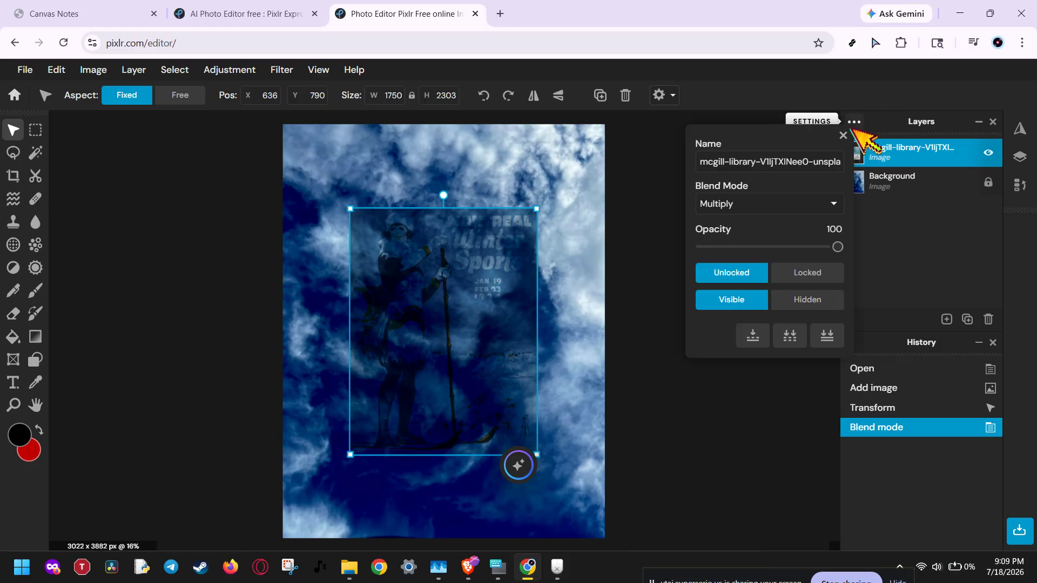
click(794, 205)
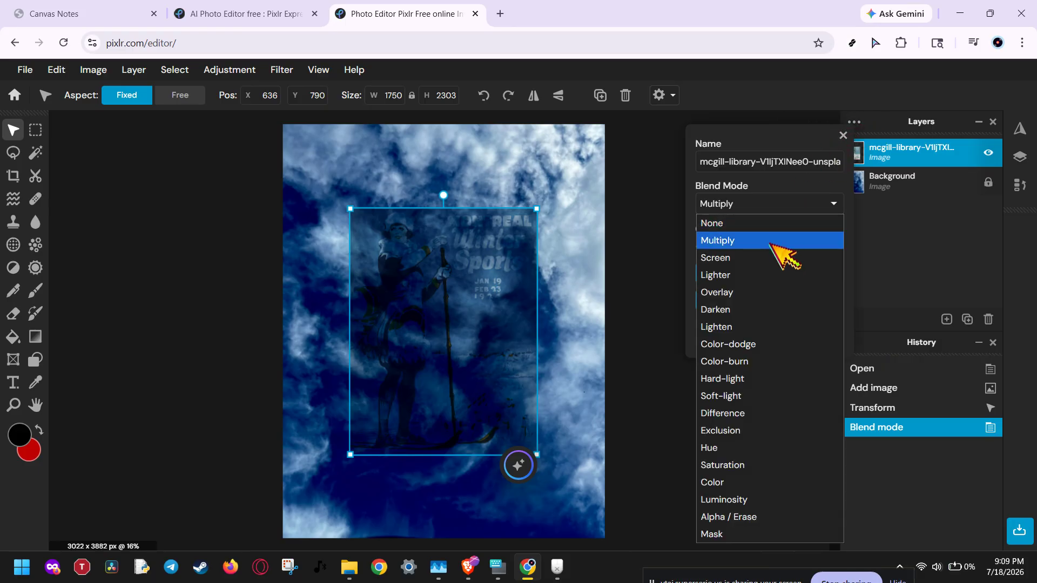
click(777, 294)
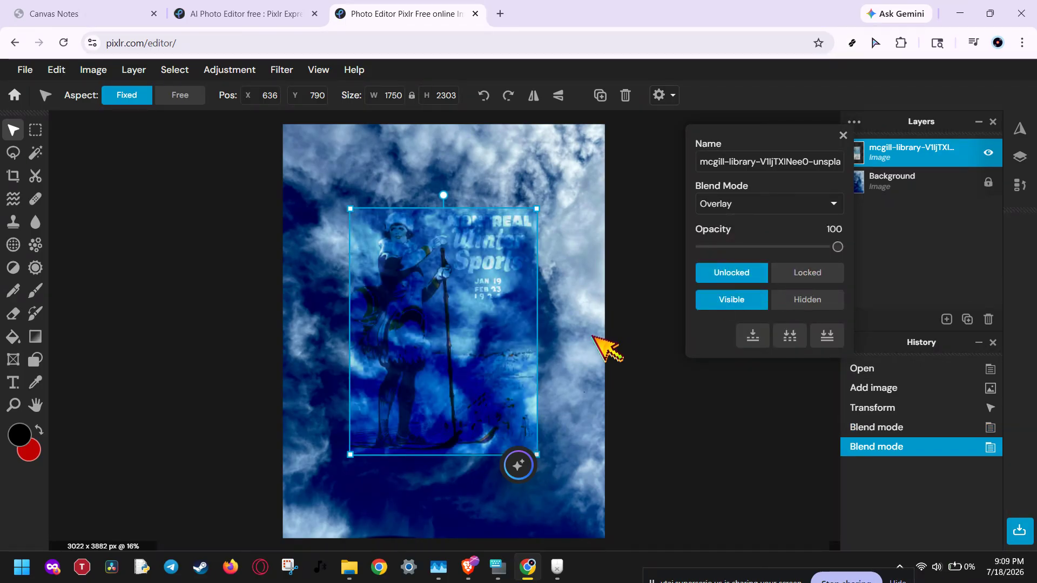
click(655, 338)
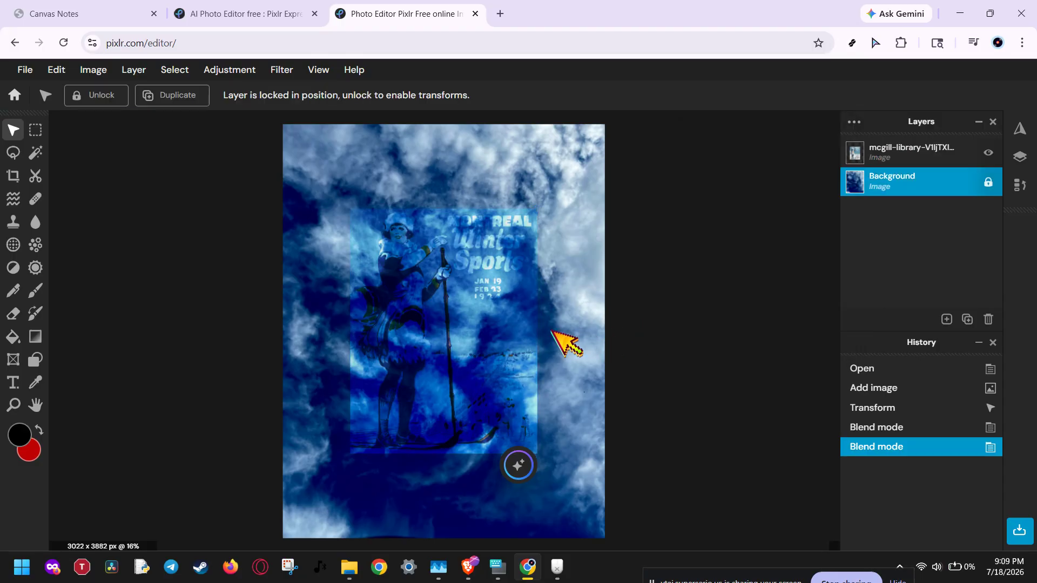
Enlarge the poster layer to cover the whole canvas, about 2969 × 3907 px.
click(502, 324)
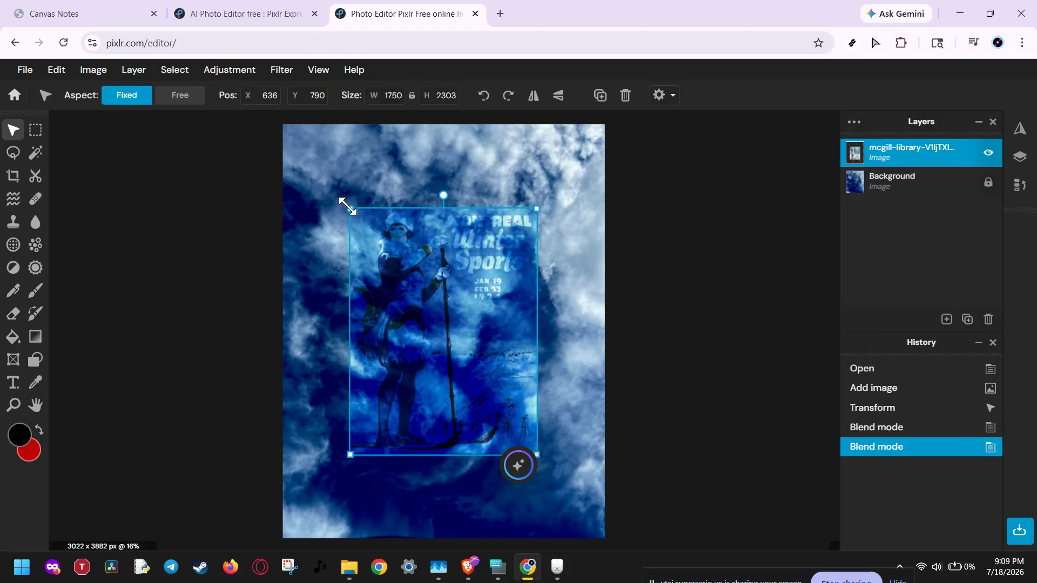
drag(348, 206, 280, 122)
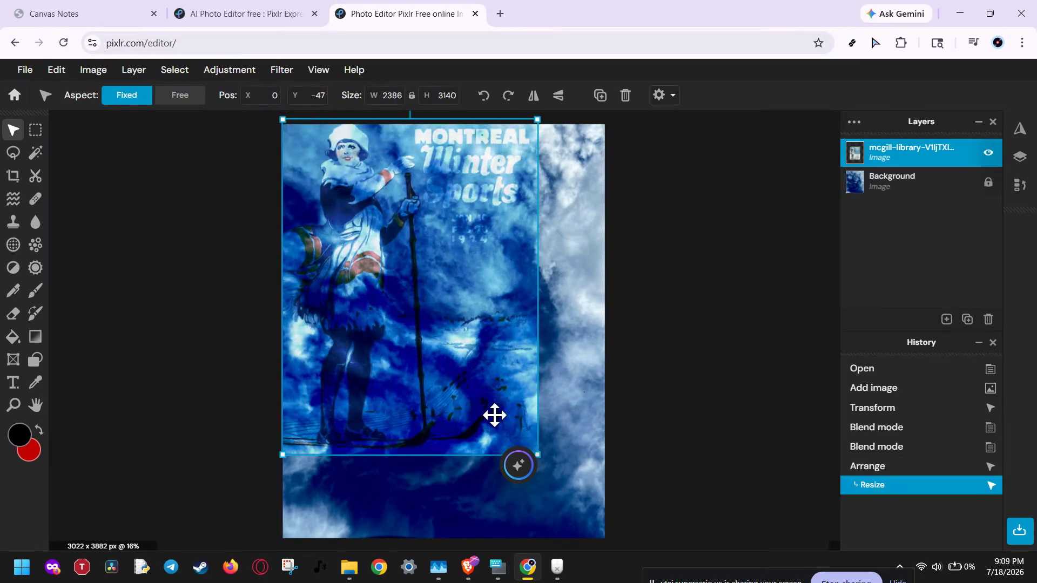
drag(537, 455, 599, 493)
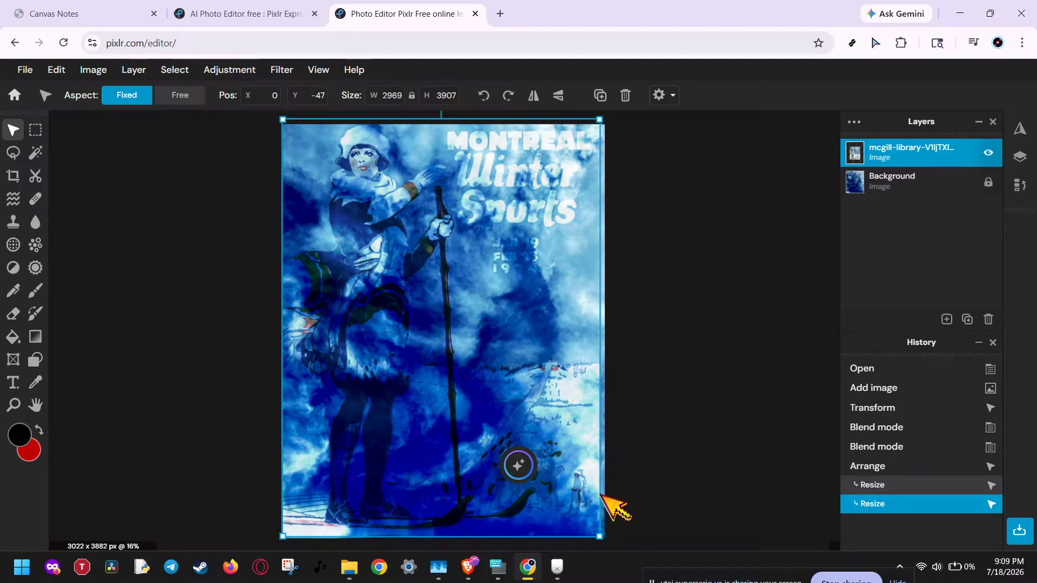
drag(483, 339, 488, 341)
click(635, 320)
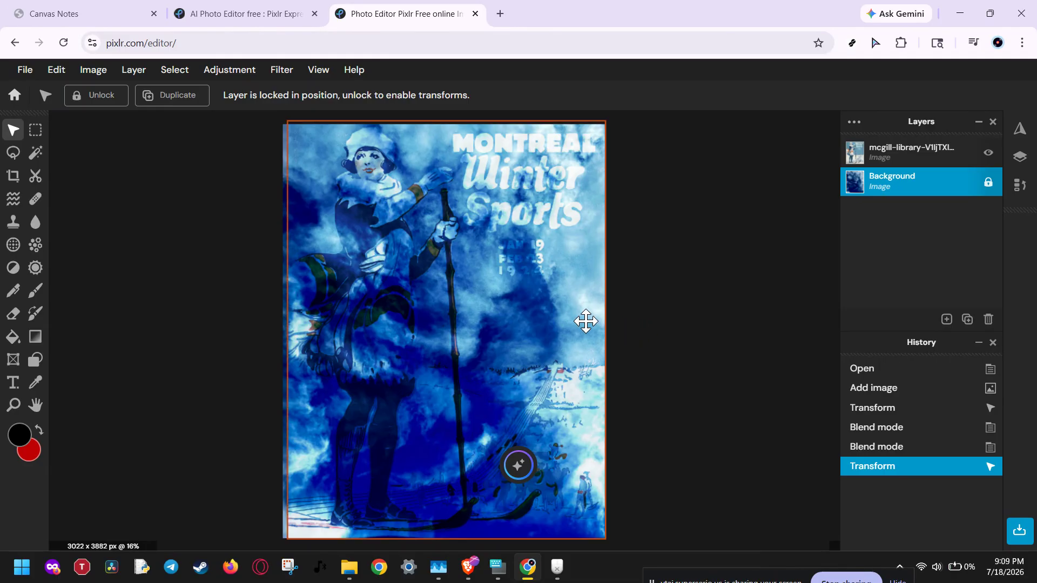
click(574, 323)
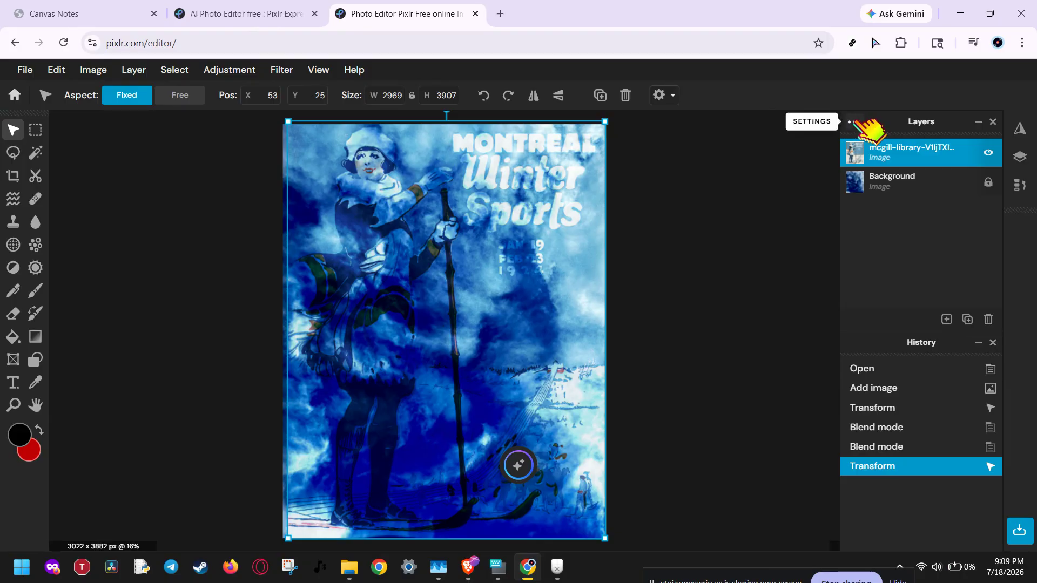
Switch the poster layer's blend mode to Lighten.
click(854, 122)
click(812, 205)
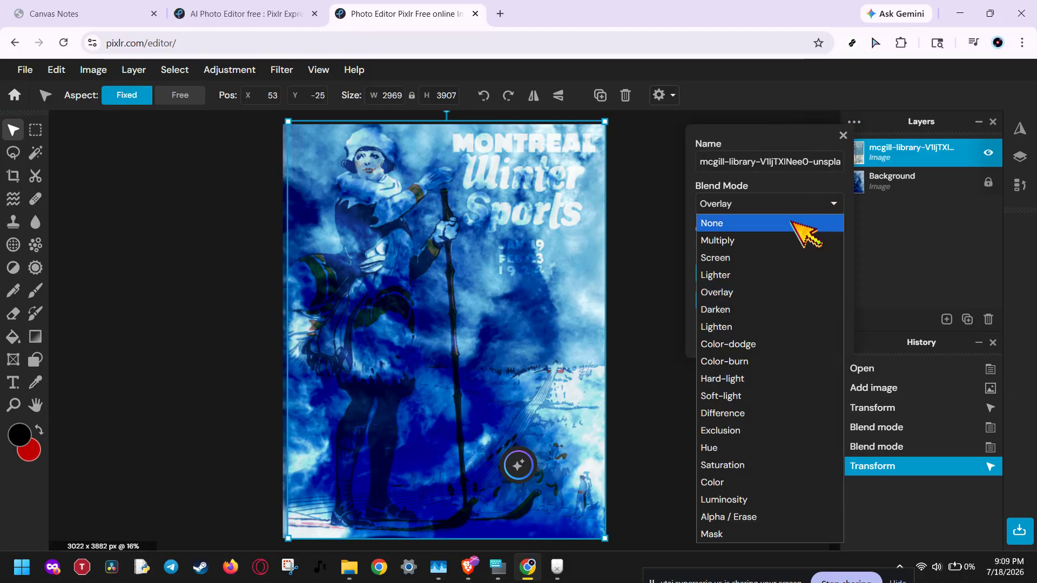
click(777, 326)
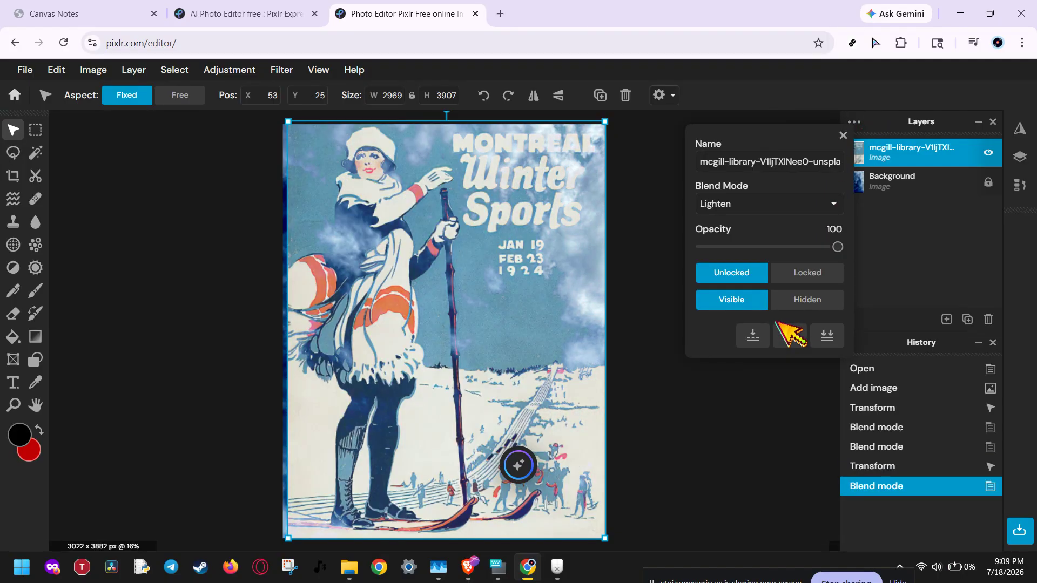
Set the poster layer's blend mode to Darken.
click(824, 204)
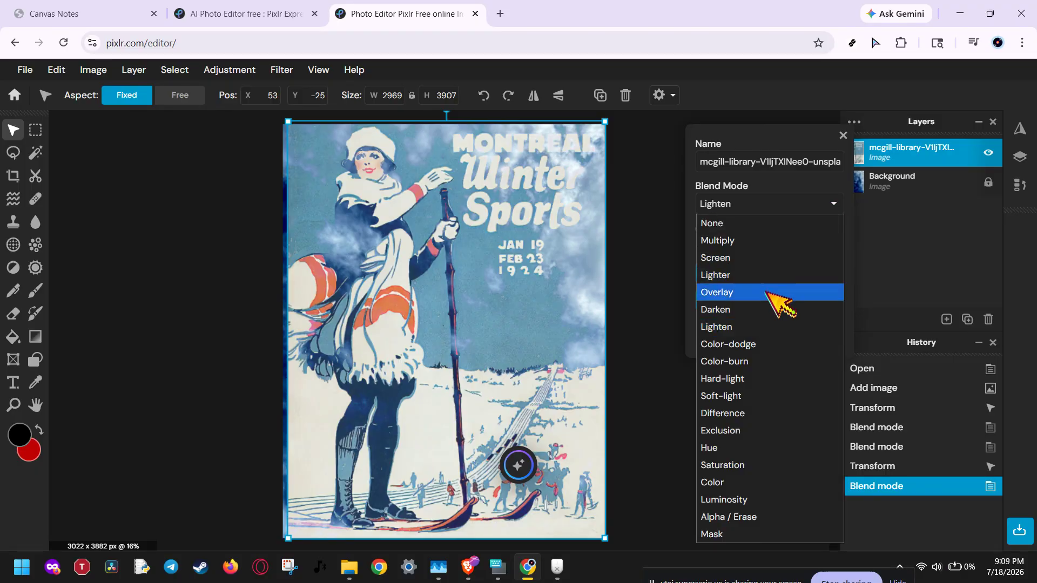
click(772, 311)
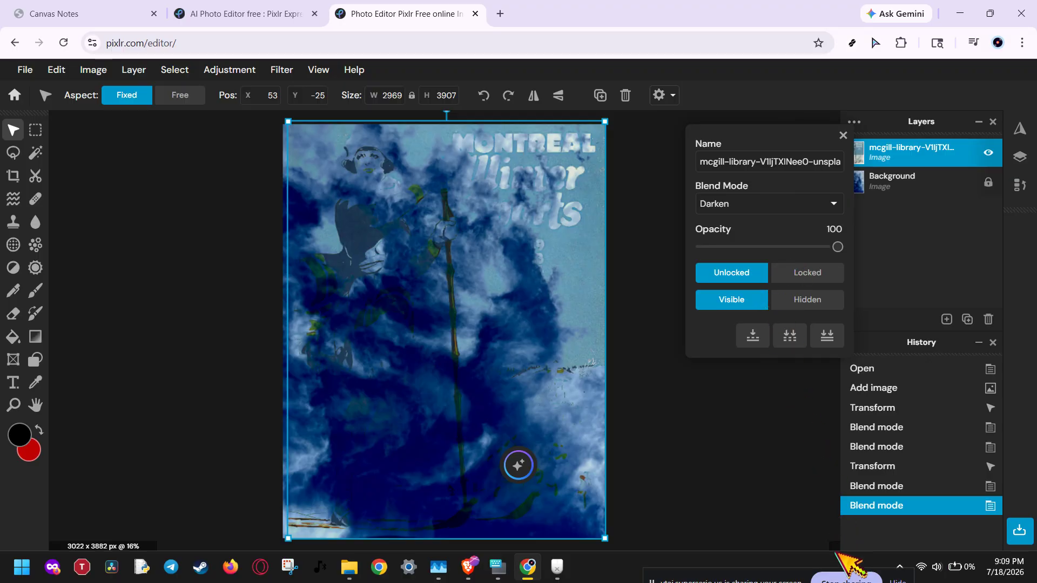
click(840, 570)
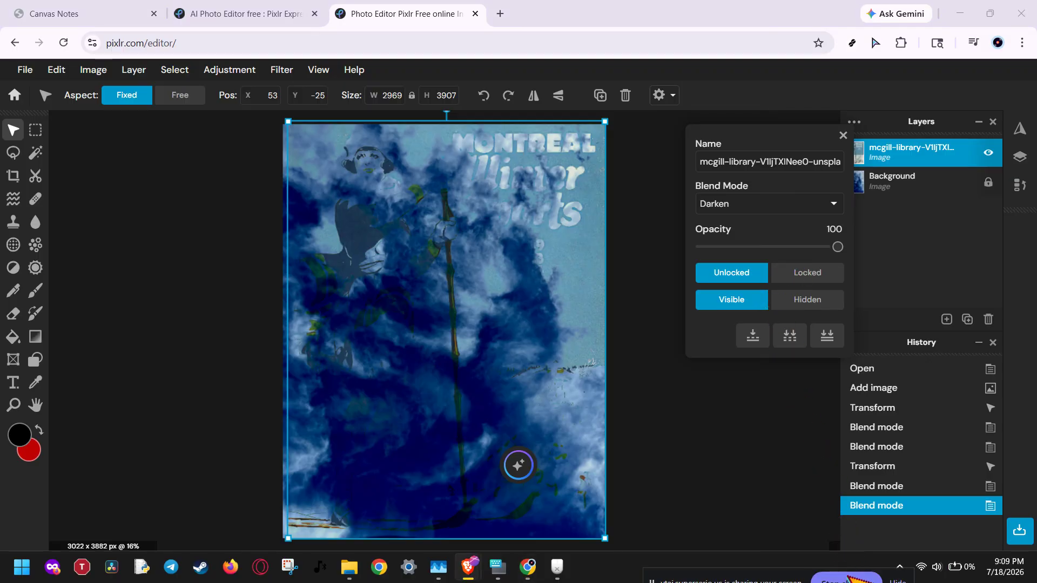